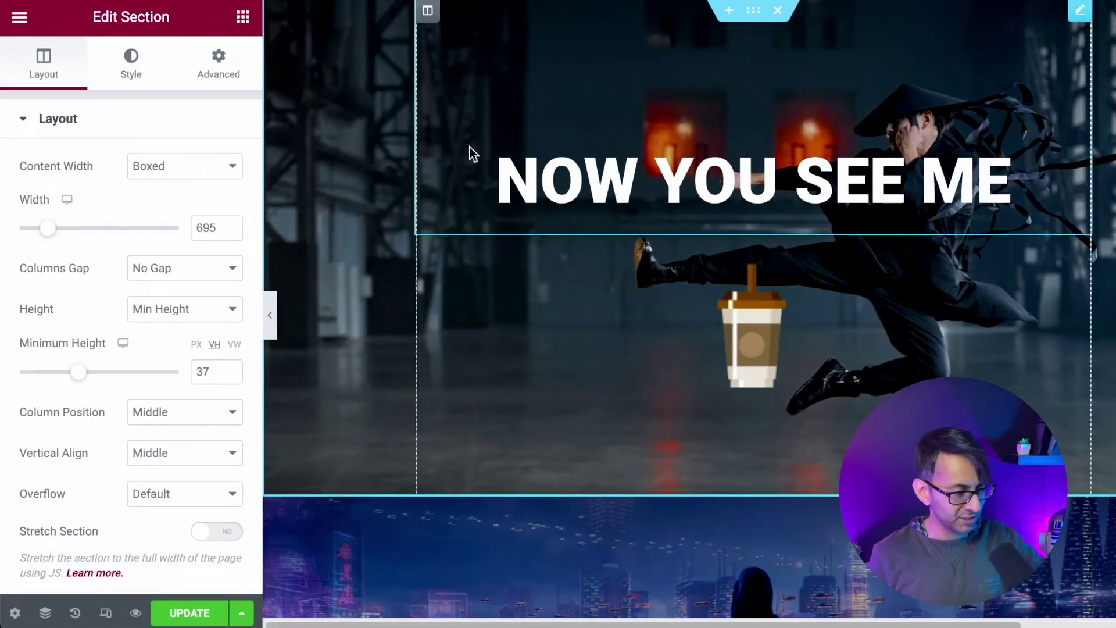
Expand the section's Custom CSS and review the .hideme rule shrinking width and height to 0 after 5s.
left_click(223, 80)
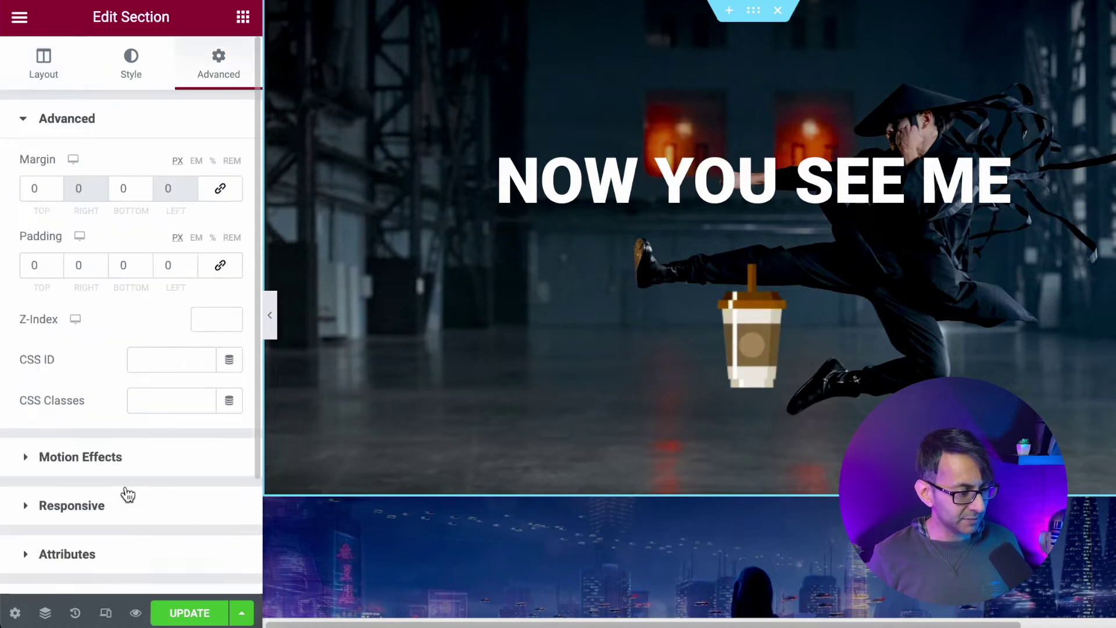
scroll(128, 494, "down", 3)
left_click(157, 459)
scroll(182, 487, "up", 2)
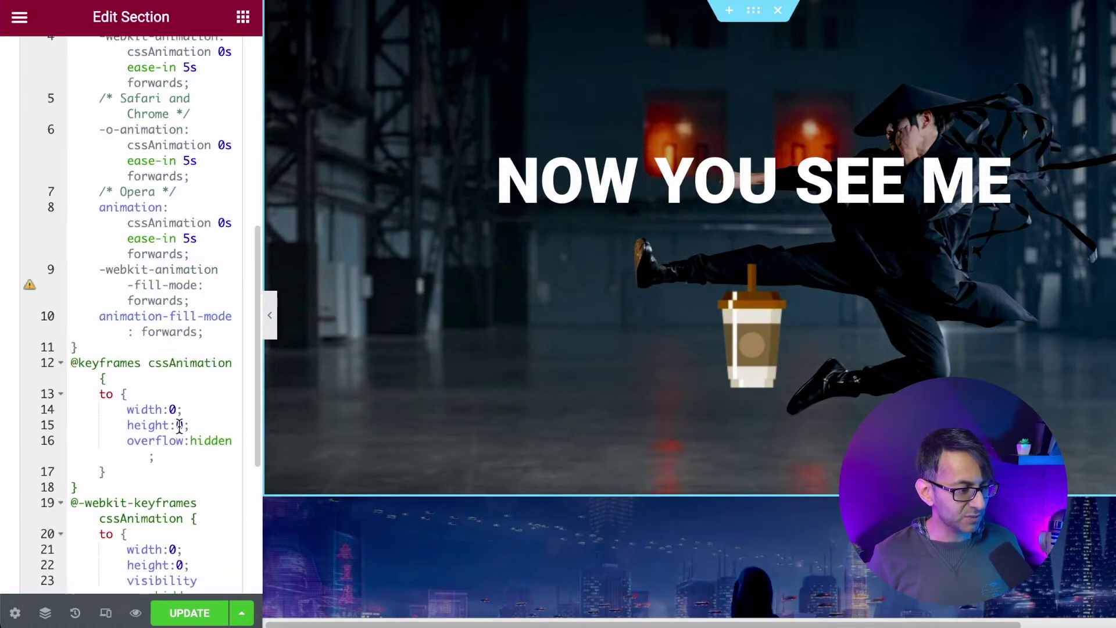
scroll(178, 425, "down", 2)
scroll(154, 274, "up", 10)
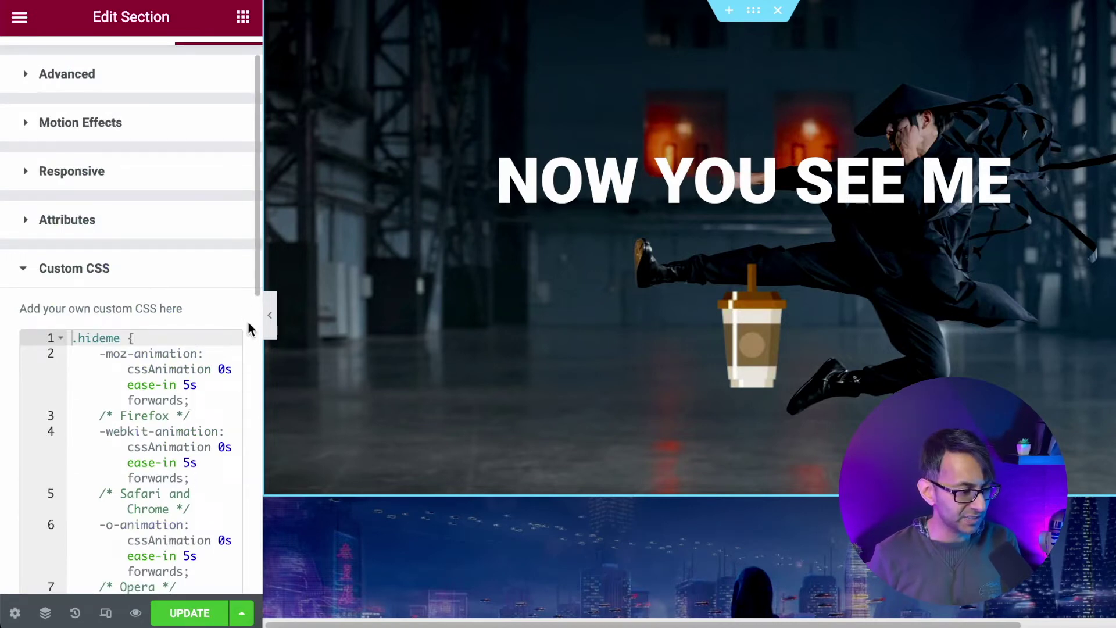
scroll(143, 465, "down", 4)
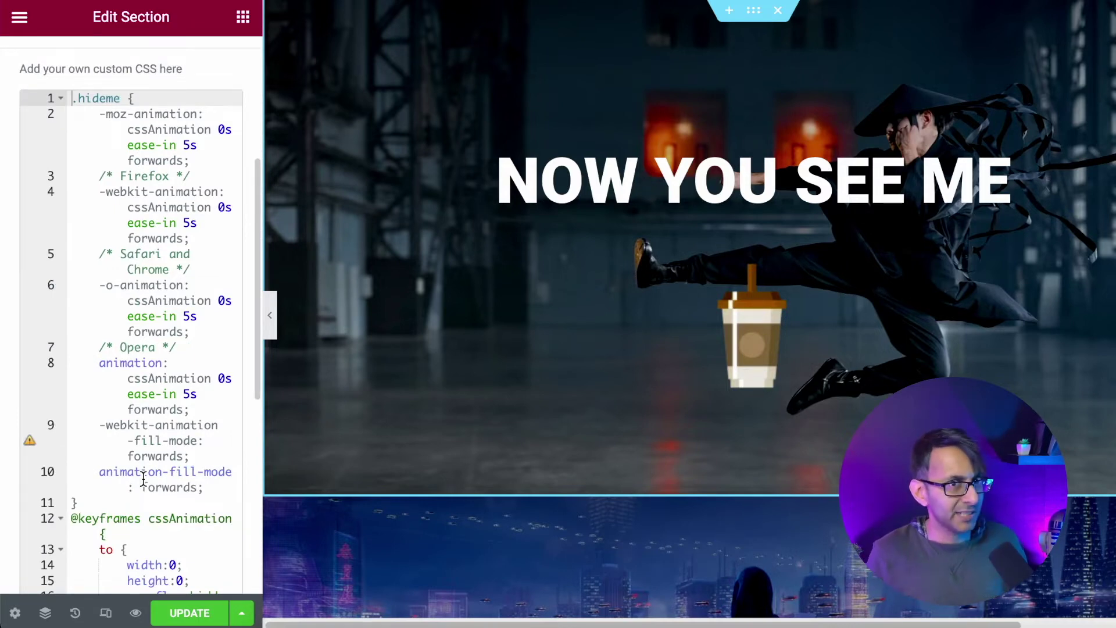
scroll(184, 438, "down", 6)
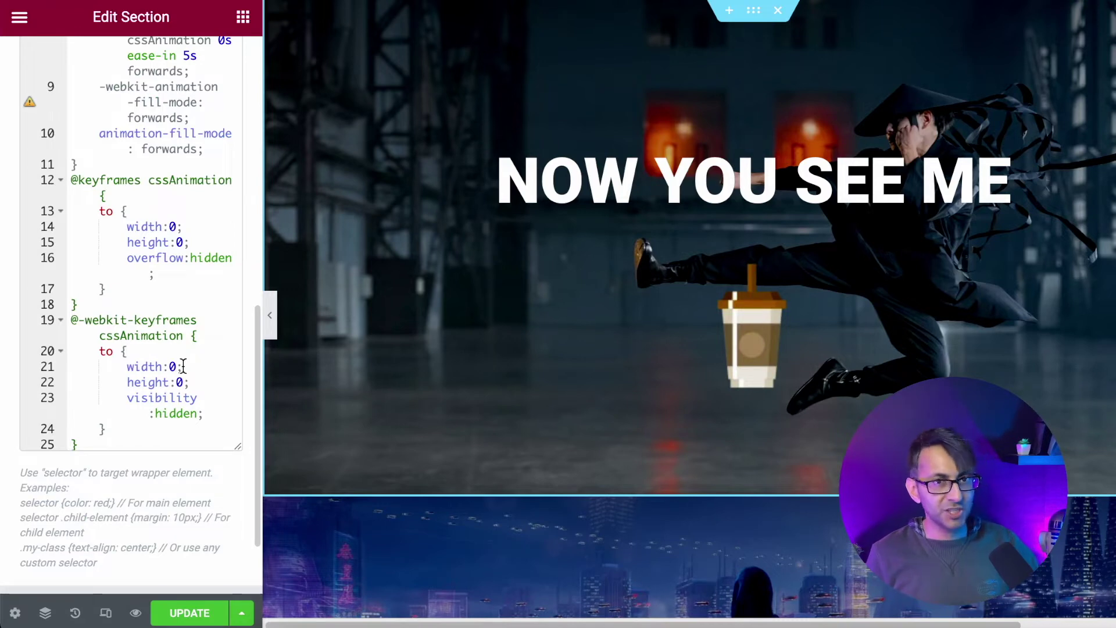
scroll(168, 347, "up", 7)
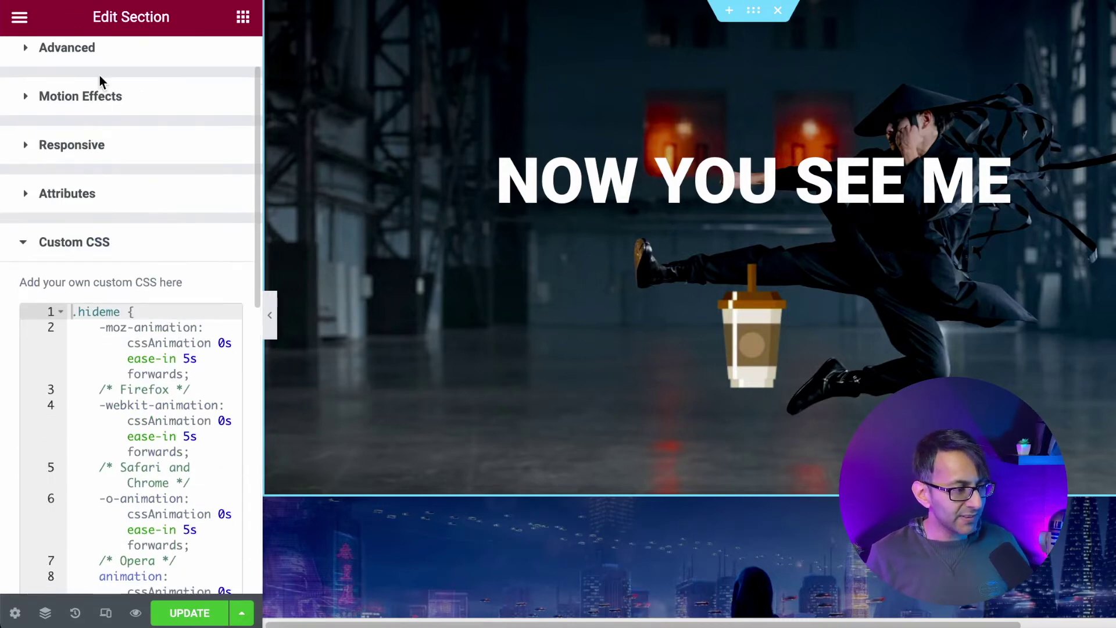
Add the CSS class 'hideme' to the top section's Advanced settings.
left_click(111, 58)
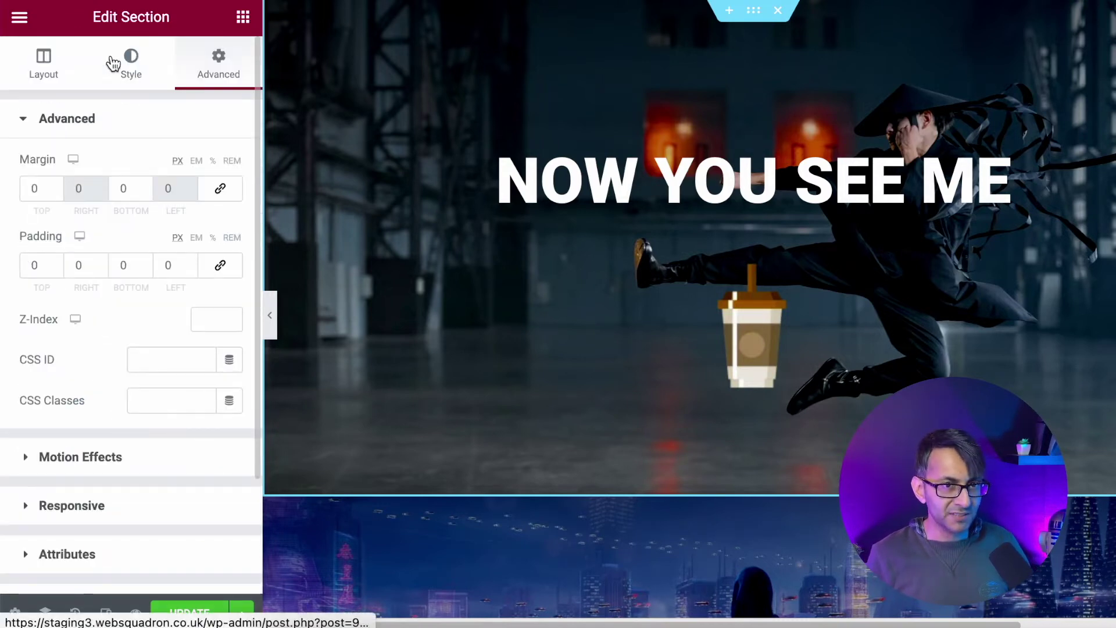
left_click(159, 400)
type("hideme")
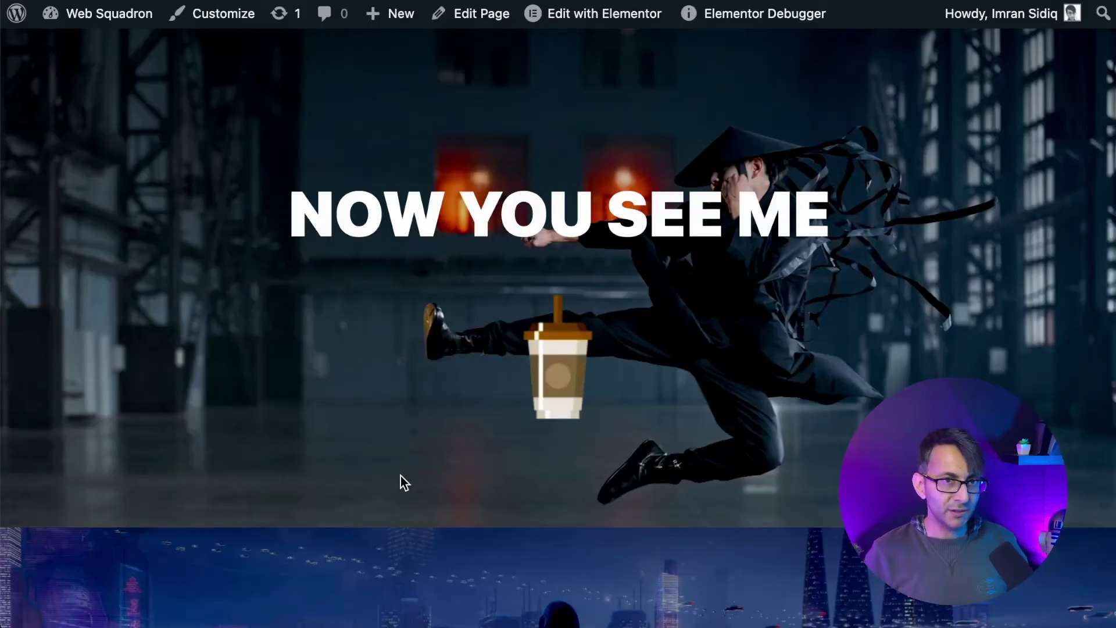
Watch the NOW YOU SEE ME hero vanish on the live page, reload to replay, then return to the editor.
scroll(400, 476, "down", 3)
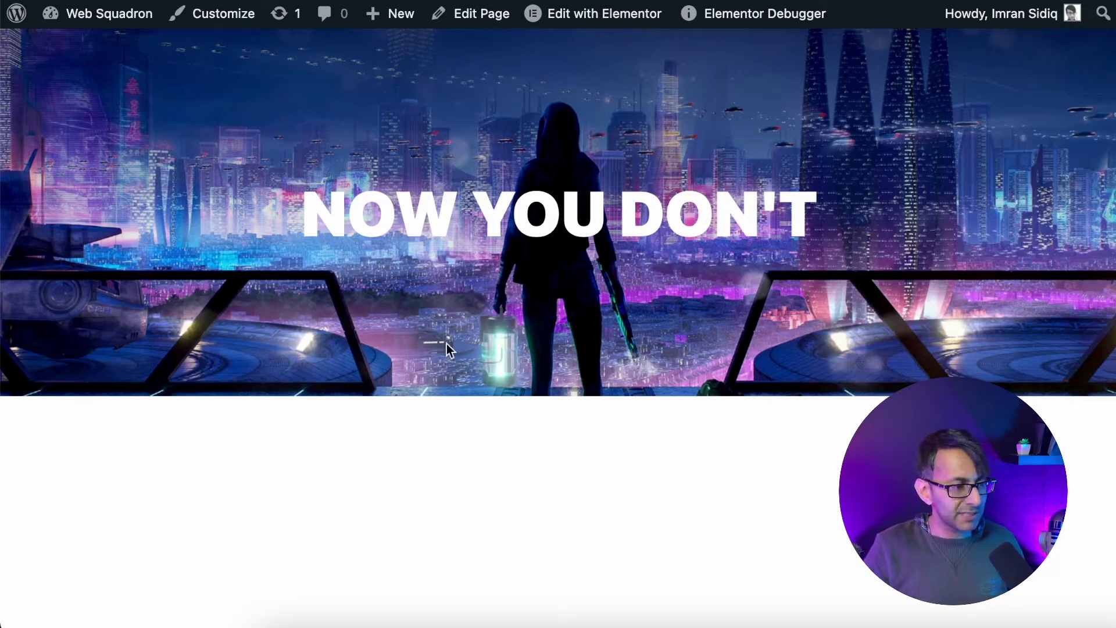
key("super+r")
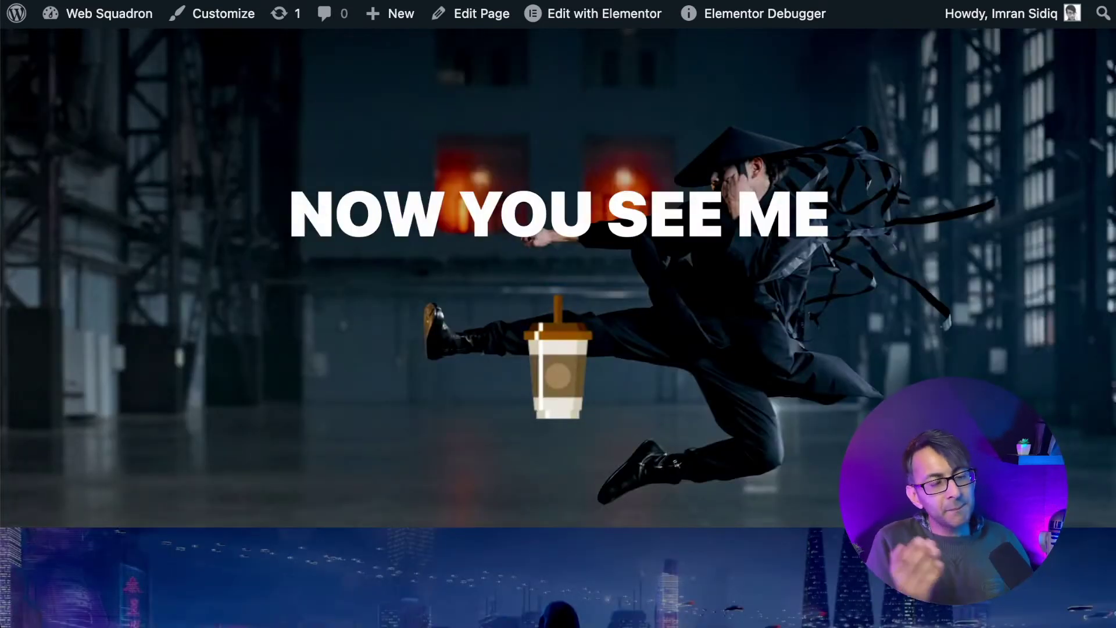
scroll(558, 325, "down", 5)
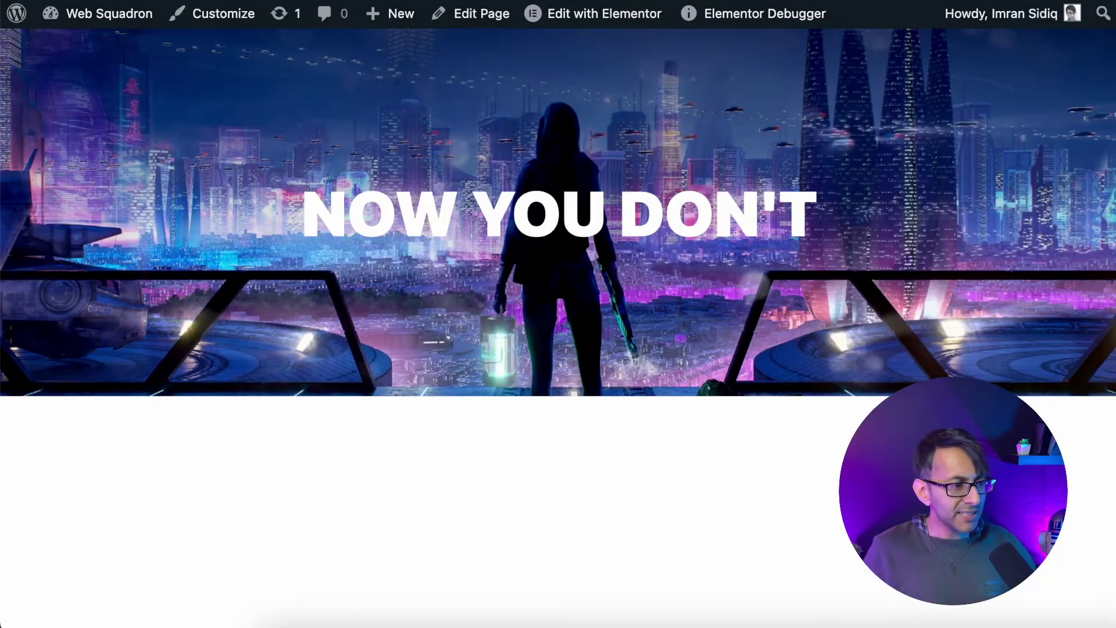
key("super+w")
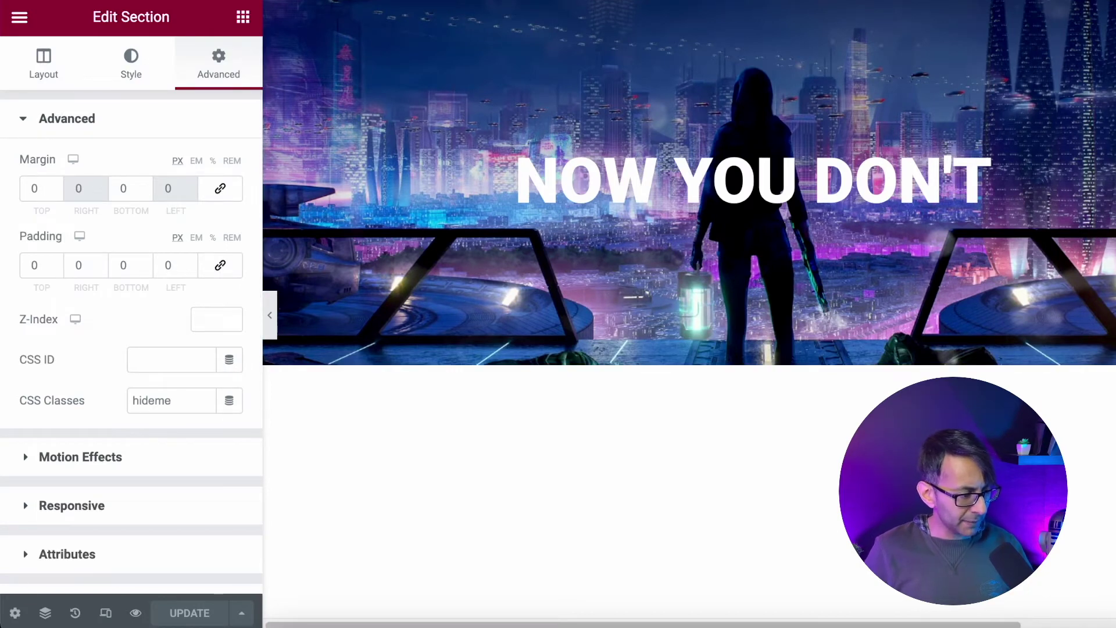
Clear the hideme class from the top section via the Navigator, then select the coffee-cup image.
left_click(45, 613)
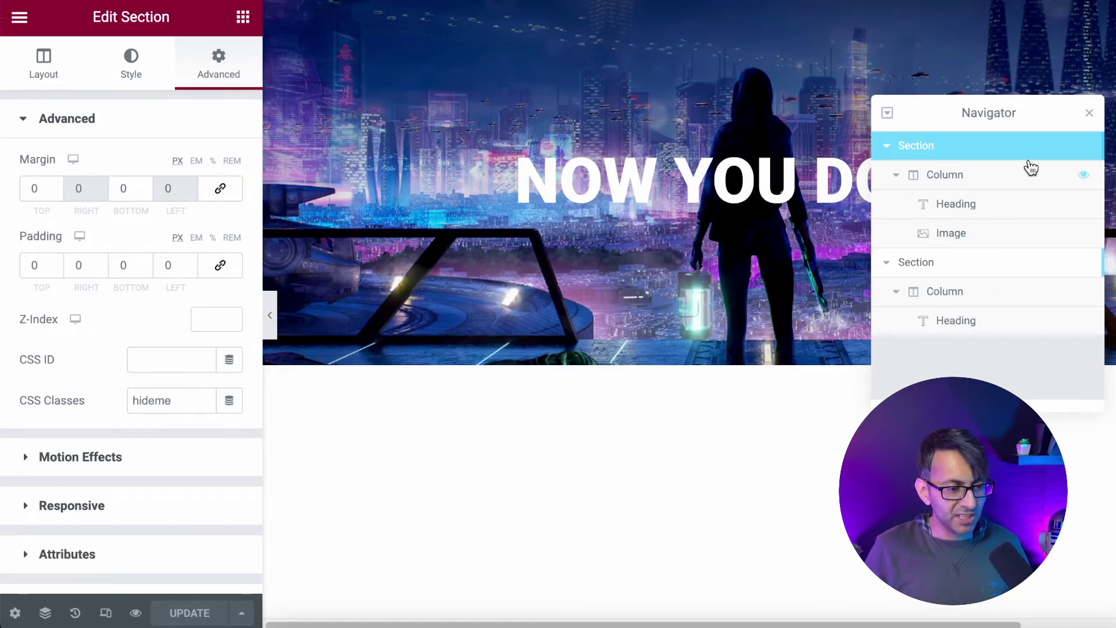
left_click(190, 401)
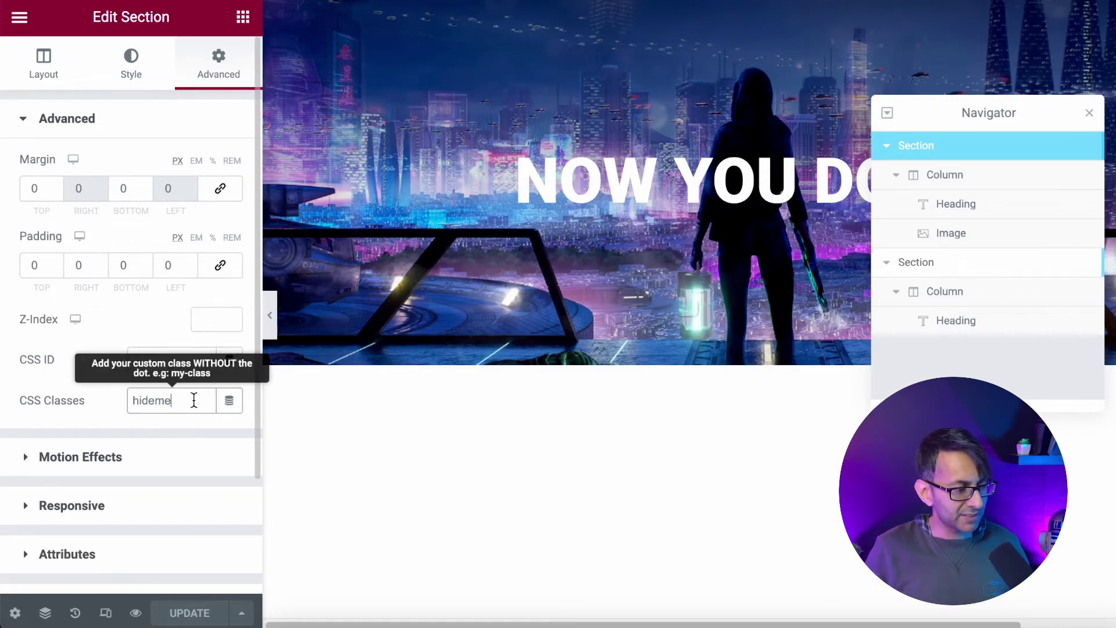
key("BackSpace")
key("BackSpace")
key("BackSpace")
key("BackSpace")
key("BackSpace")
key("BackSpace")
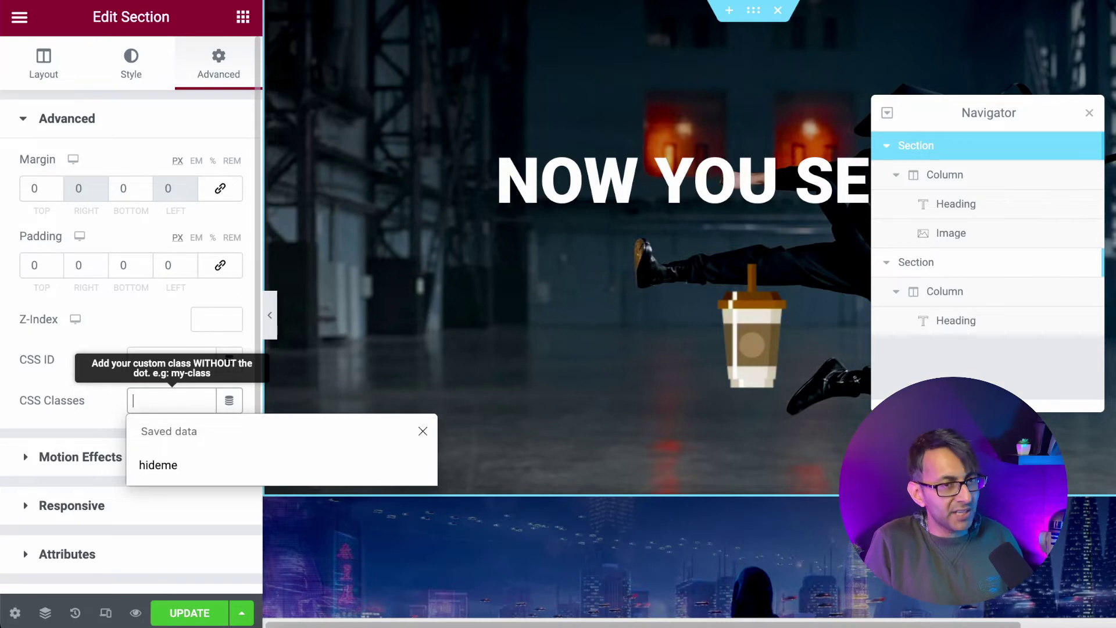
left_click(755, 323)
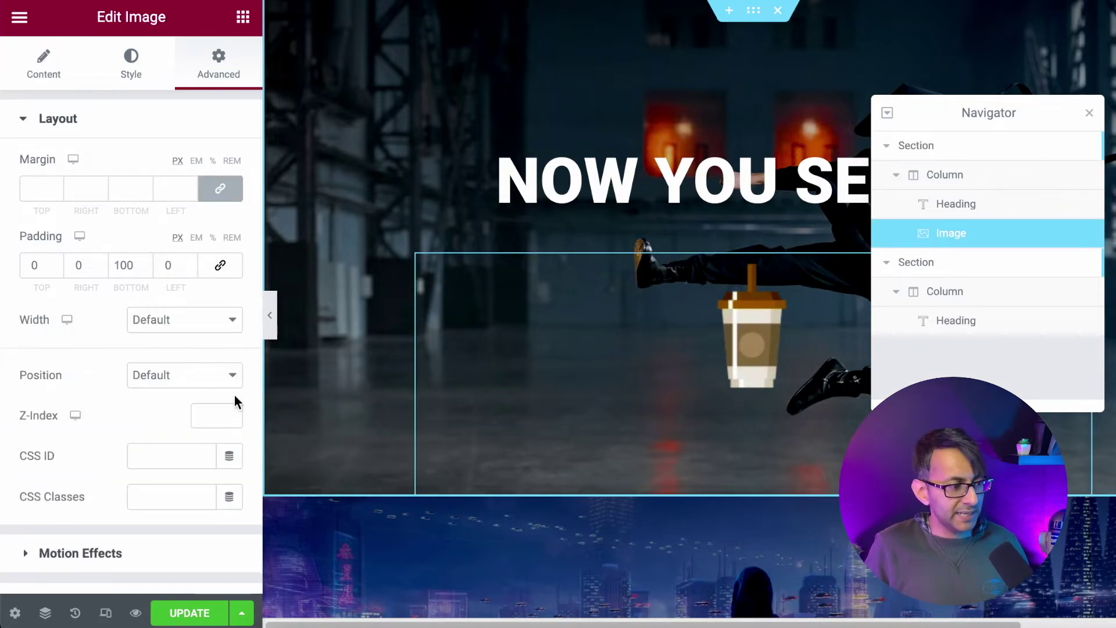
Give the coffee-cup image the CSS class 'hideme', then update and view the live page.
left_click(173, 495)
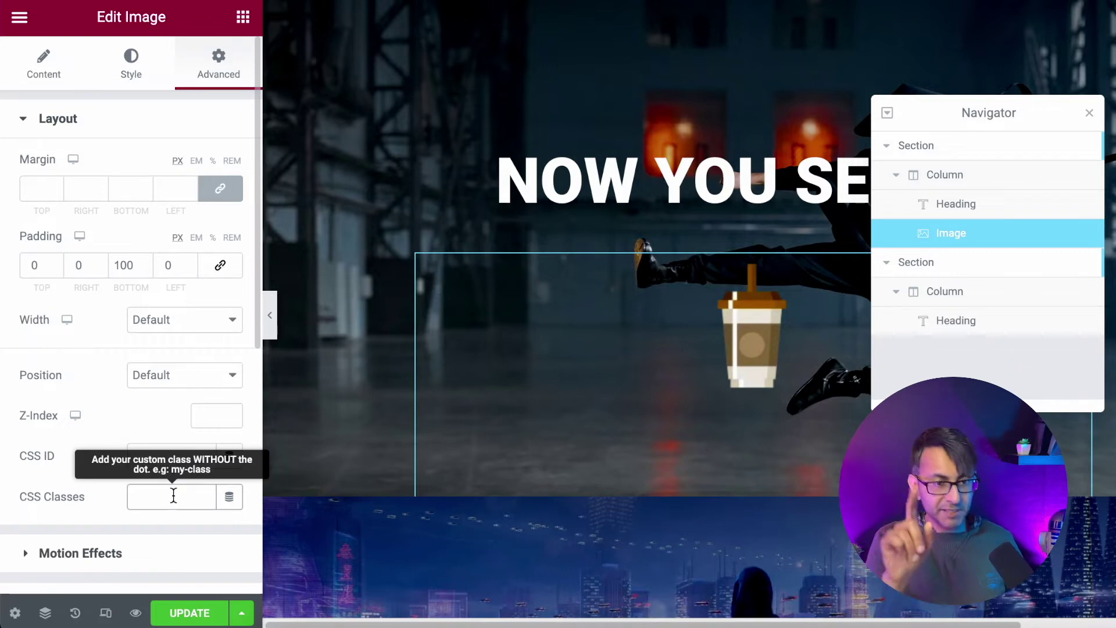
type("hideme")
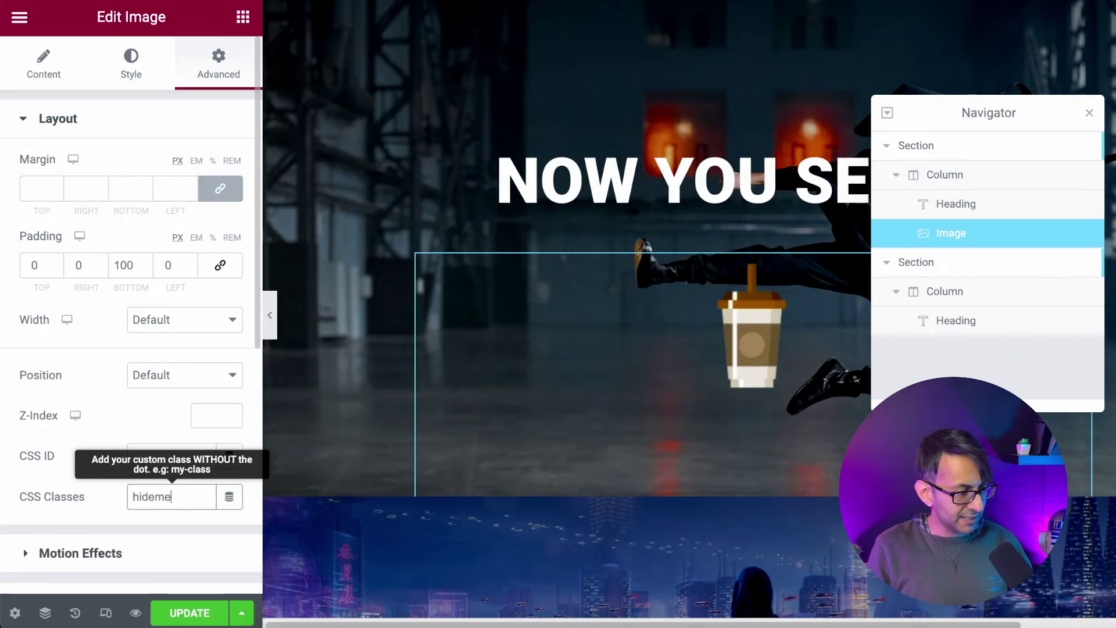
key("BackSpace")
key("BackSpace")
key("BackSpace")
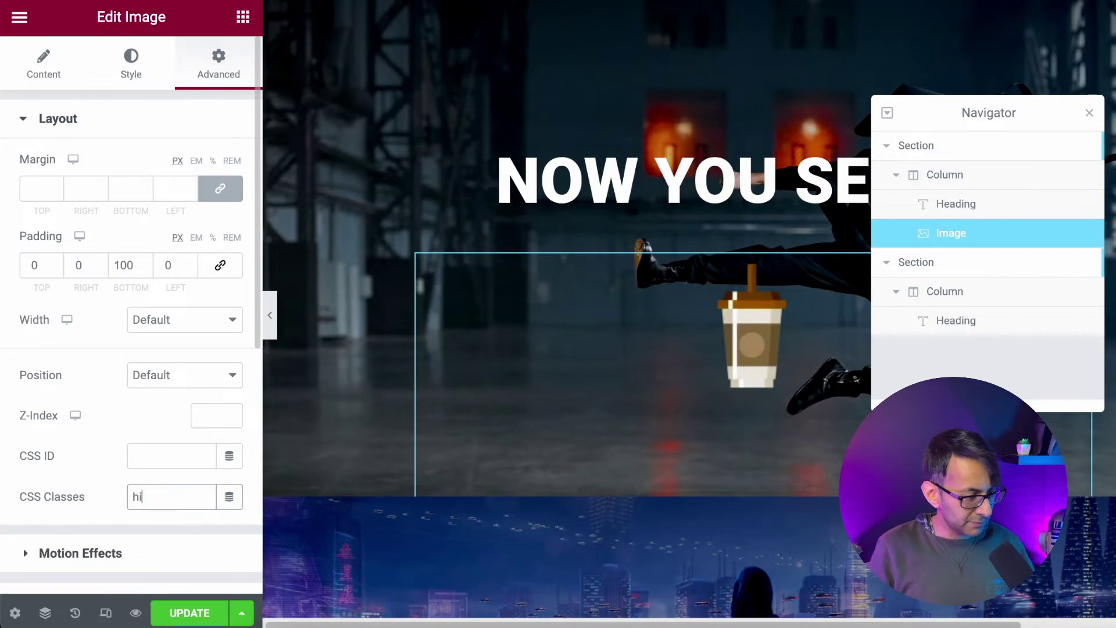
type("deme")
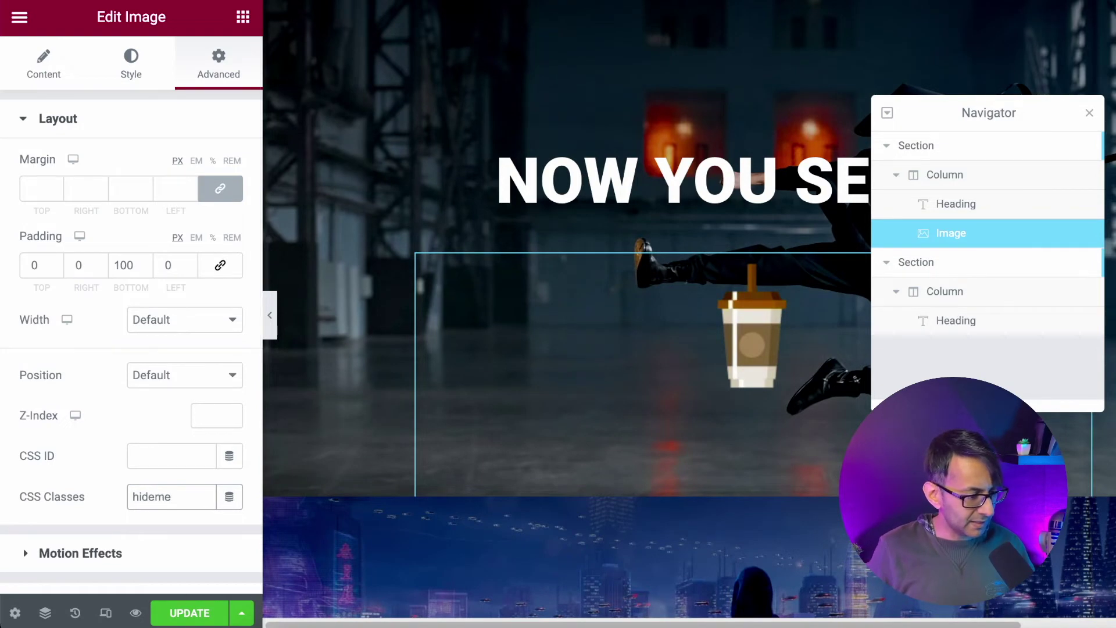
left_click(190, 613)
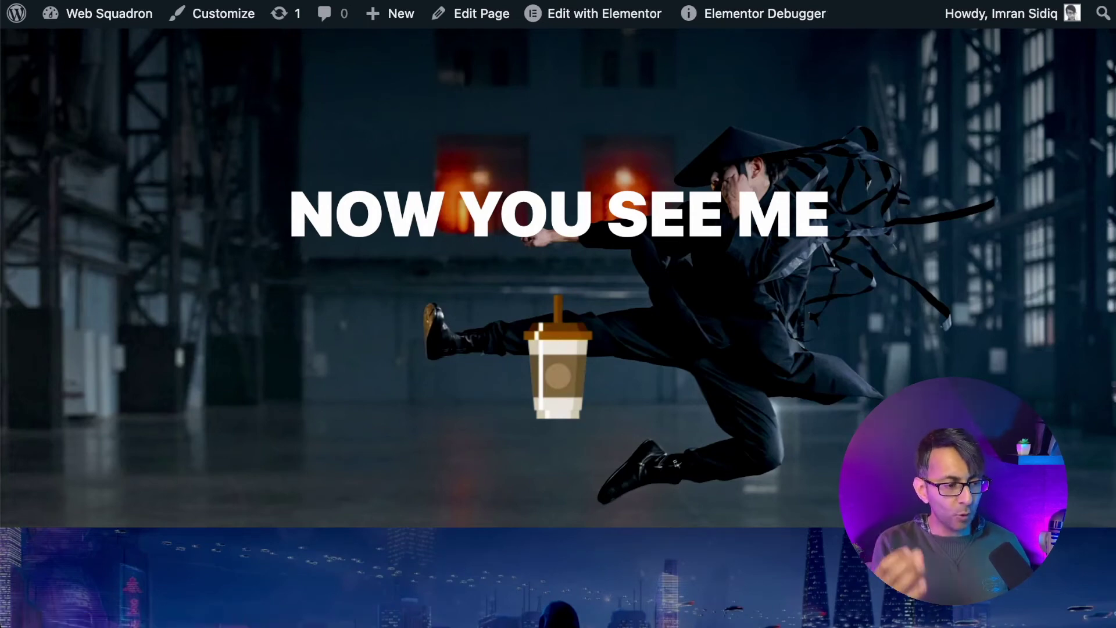
Watch the coffee cup vanish from the live hero after five seconds, then return to the editor.
scroll(558, 349, "down", 4)
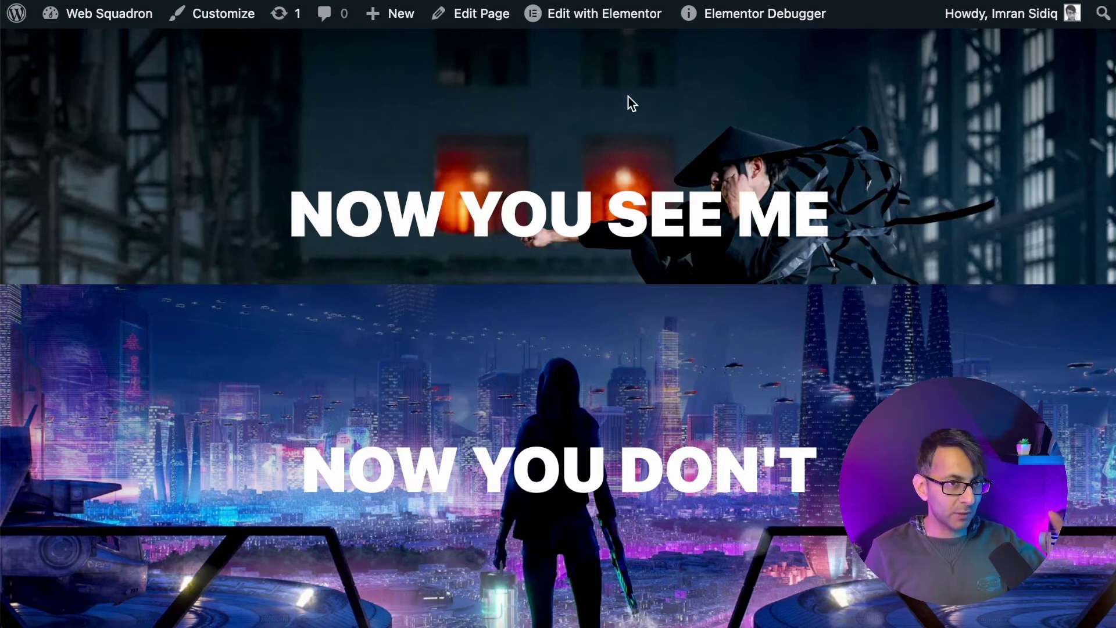
left_click(605, 14)
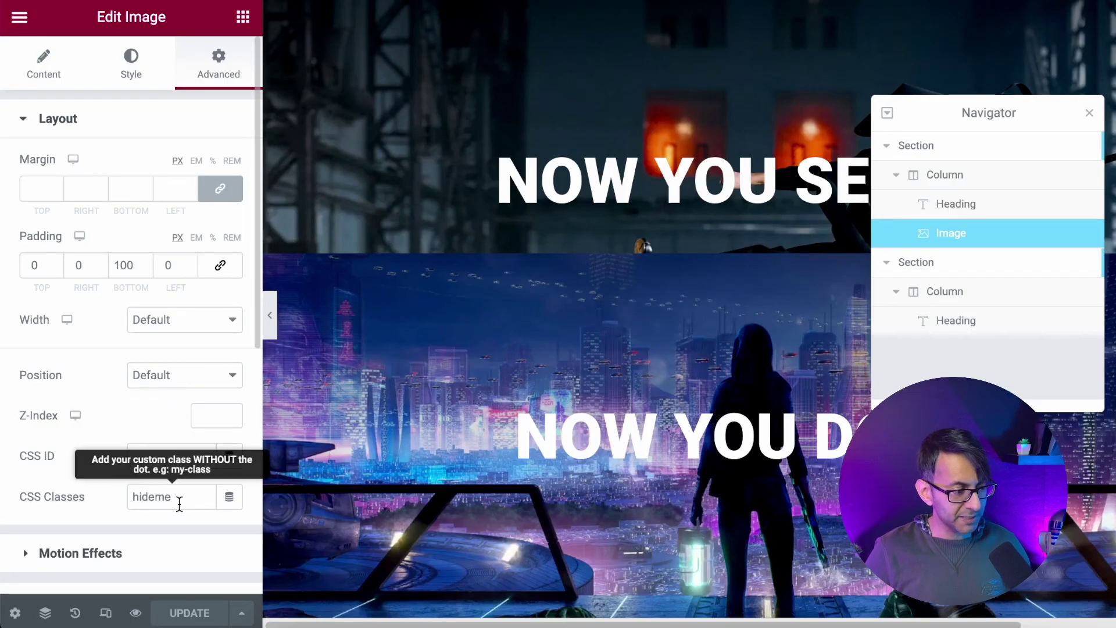
Give the top section containing the image the 'hideme' class as well and update the page.
left_click(922, 152)
left_click(161, 402)
type("hideme")
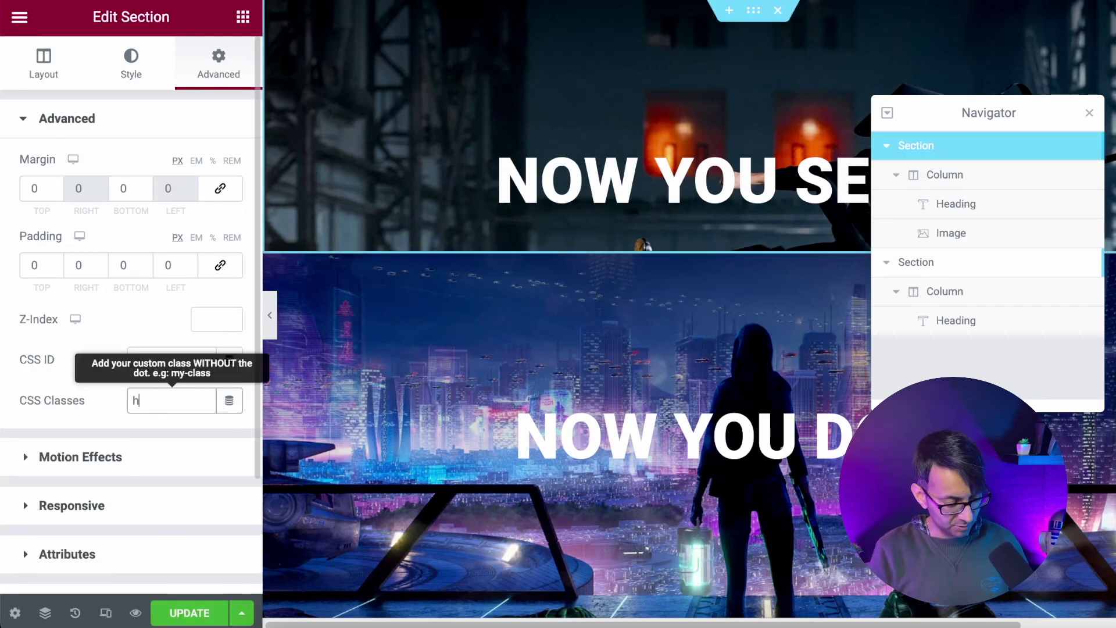
left_click(189, 613)
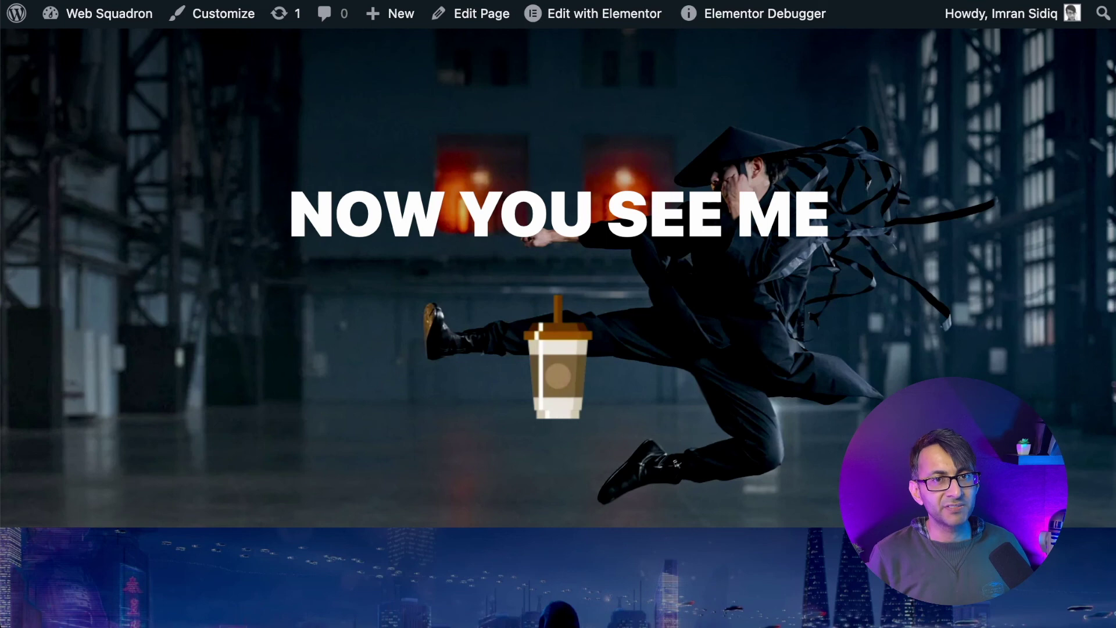
Scroll the live page to confirm the hero is gone, leaving NOW YOU DON'T at the top.
scroll(558, 328, "down", 5)
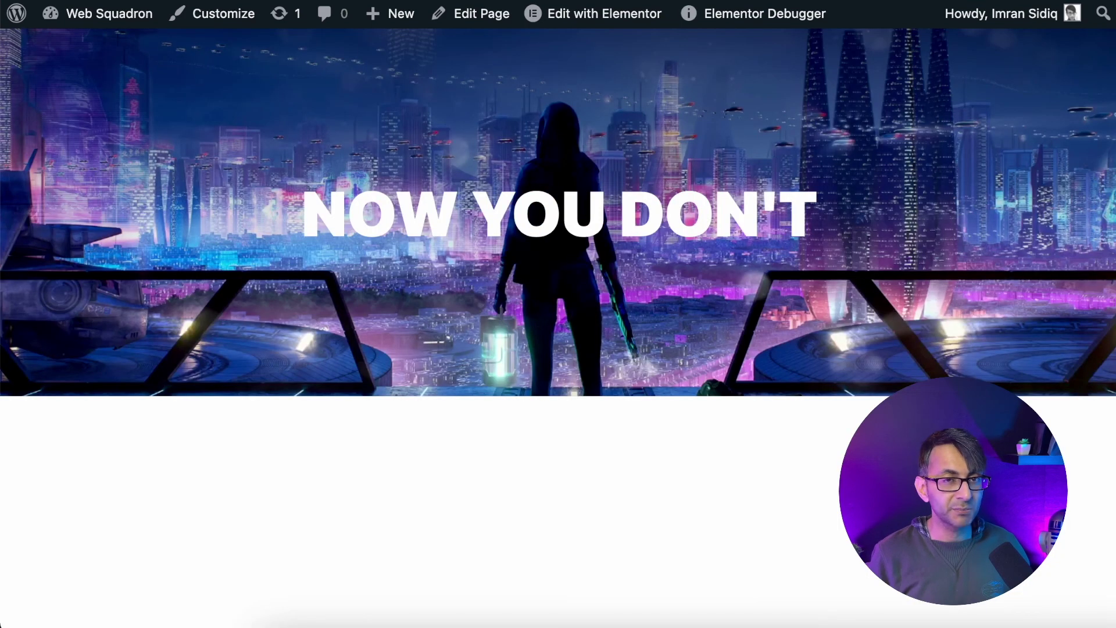